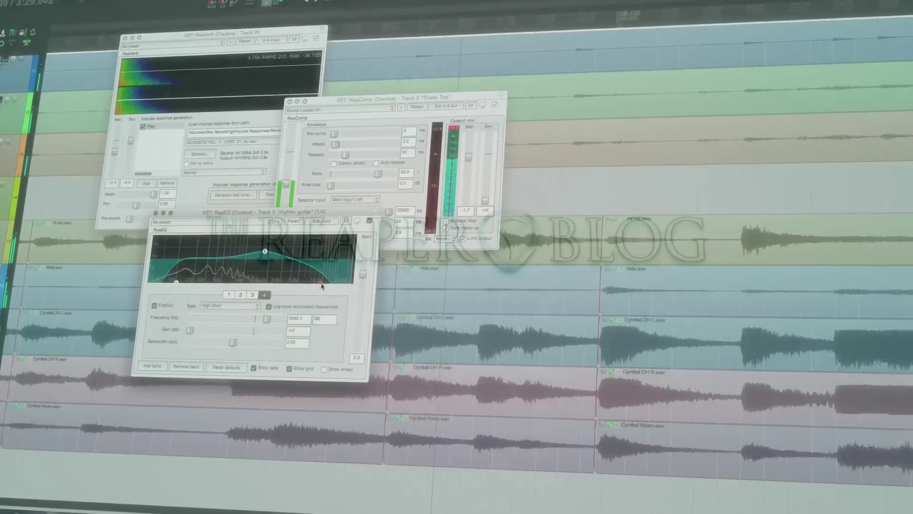
Raise the fourth EQ band to about 18 kHz
{"action": "left_click_drag", "start_coordinate": [321, 286], "coordinate": [341, 284]}
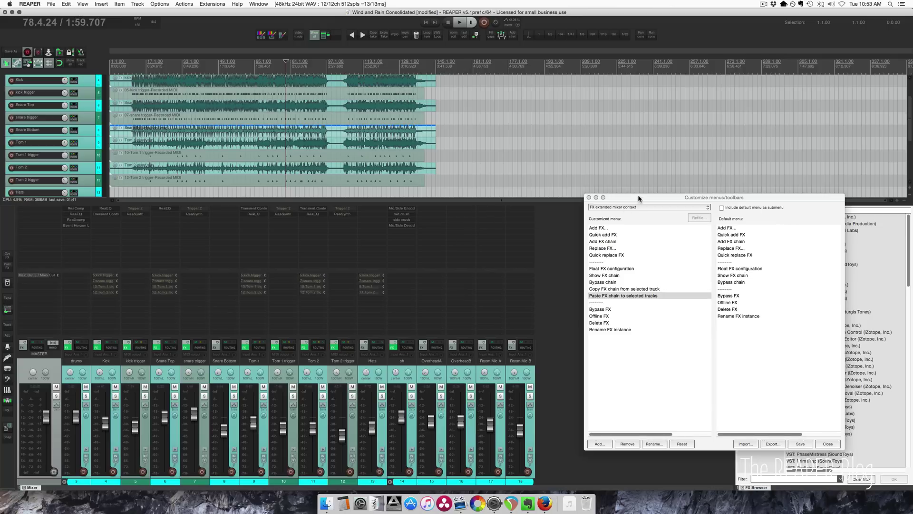
Compare the mixer's FX right-click menu with the customized Copy and Paste FX chain entries
{"action": "left_click_drag", "start_coordinate": [638, 198], "coordinate": [605, 193]}
{"action": "right_click", "coordinate": [479, 221]}
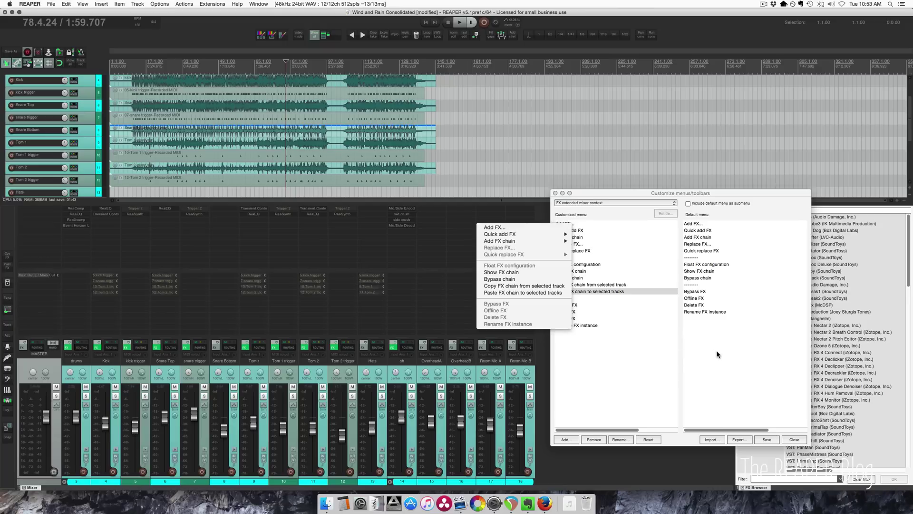
{"action": "left_click", "coordinate": [733, 248]}
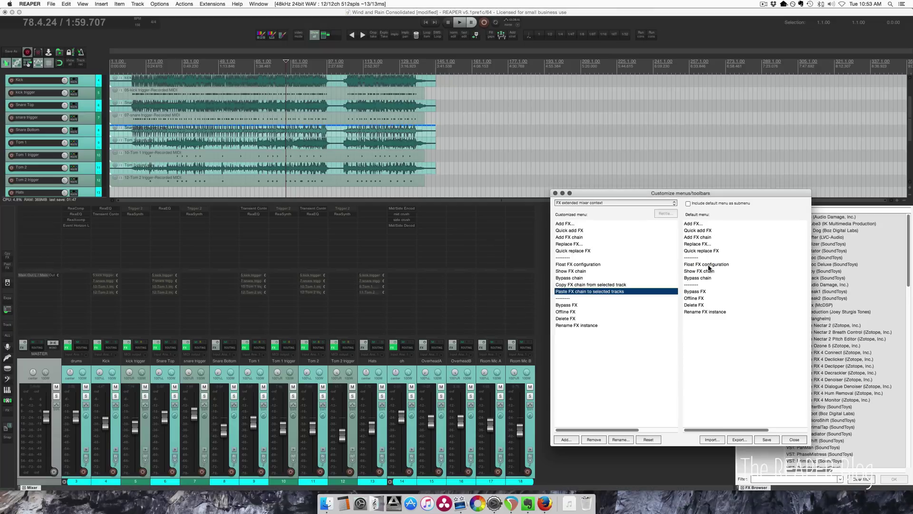
{"action": "left_click", "coordinate": [584, 286]}
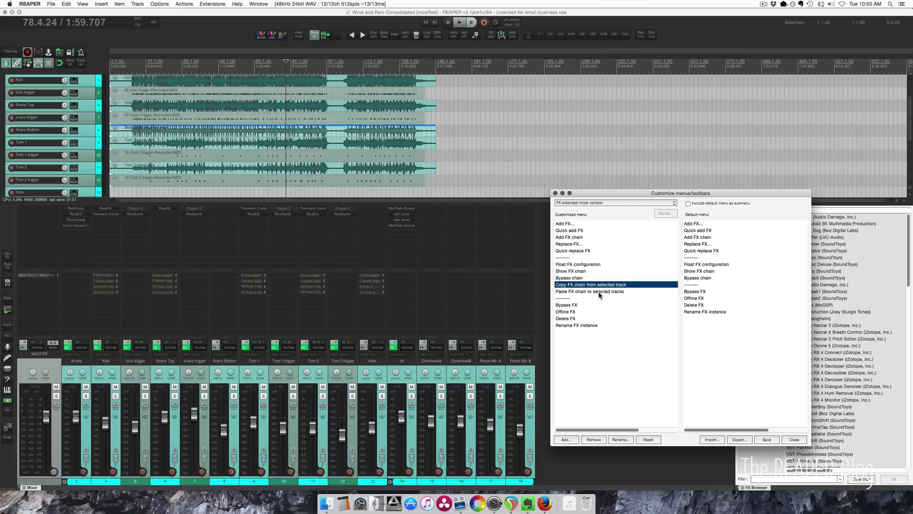
{"action": "left_click", "coordinate": [599, 292]}
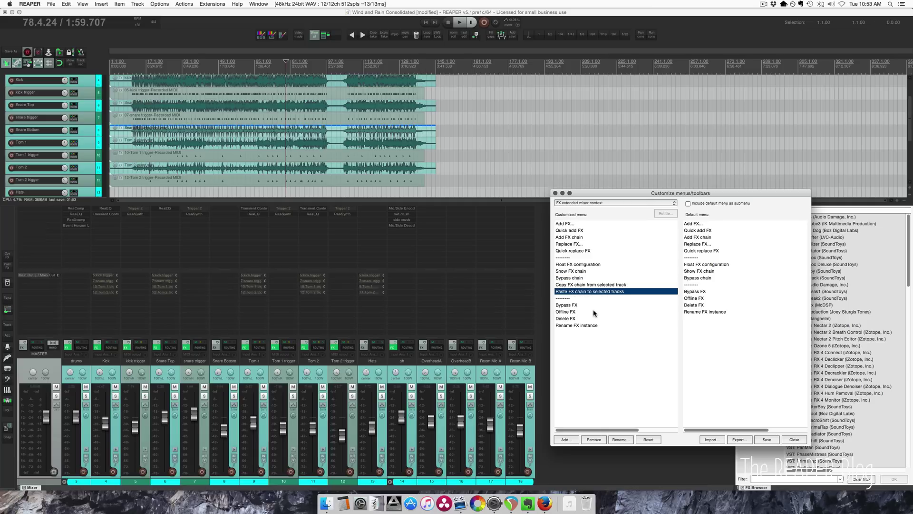
Check the Add options, then bring up the full action list from the Actions menu
{"action": "left_click", "coordinate": [570, 440]}
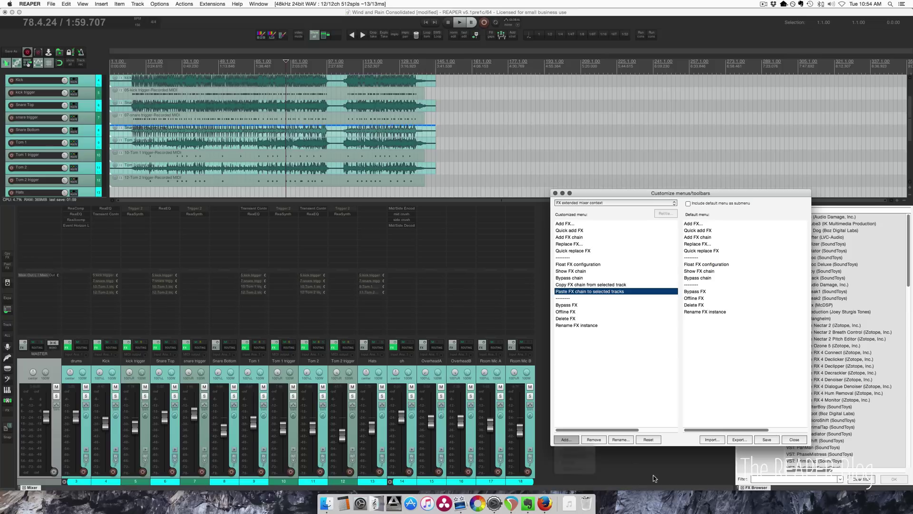
{"action": "left_click", "coordinate": [184, 4]}
{"action": "left_click", "coordinate": [183, 13]}
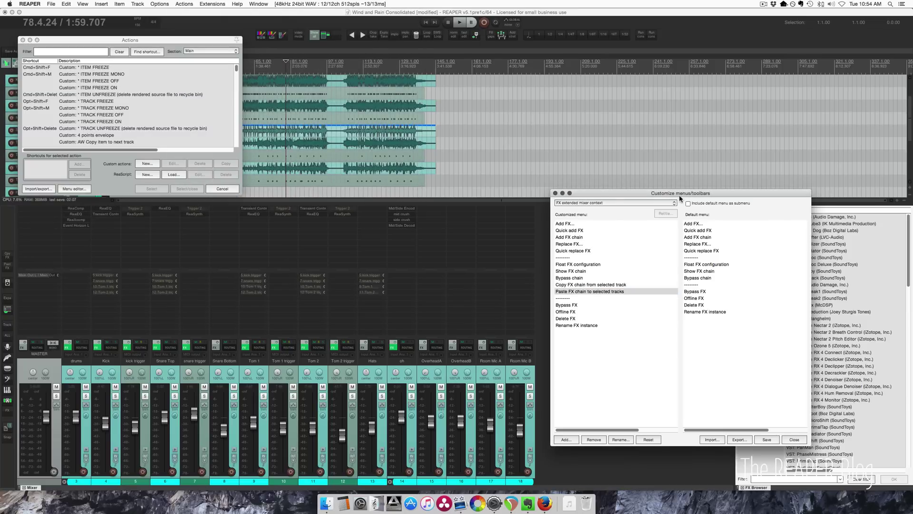
Keep 'FX extended mixer context' selected for editing and close the action list
{"action": "left_click_drag", "start_coordinate": [679, 195], "coordinate": [679, 180]}
{"action": "left_click", "coordinate": [613, 189]}
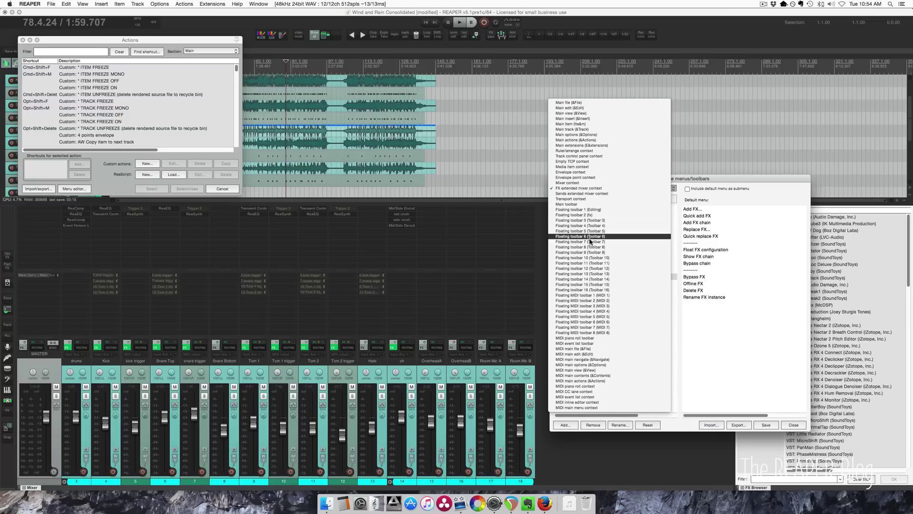
{"action": "left_click", "coordinate": [613, 191]}
{"action": "left_click_drag", "start_coordinate": [609, 182], "coordinate": [616, 183]}
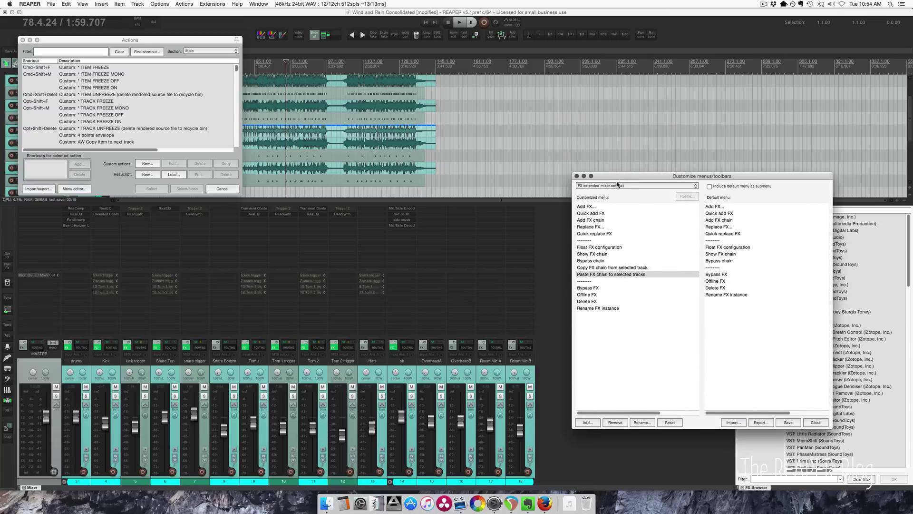
{"action": "key", "text": "Escape"}
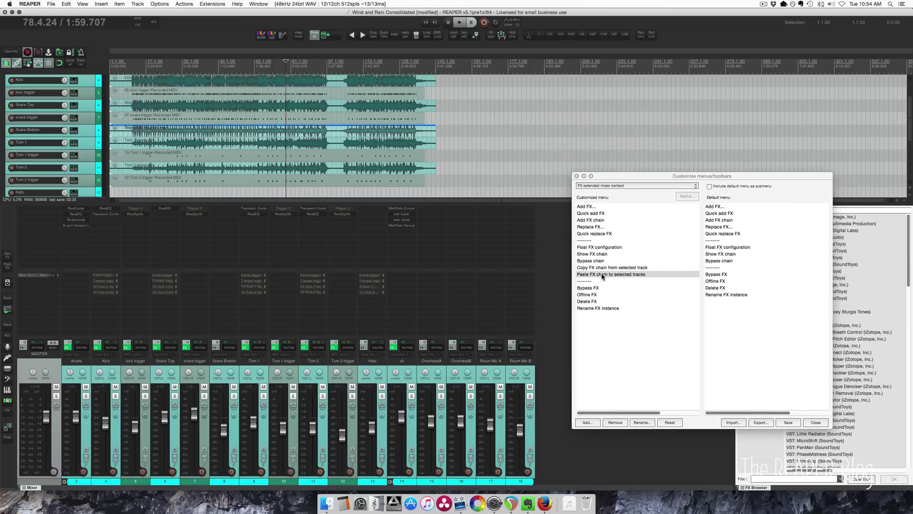
Filter actions for 'copy fx', select the SWS copy input FX chain action, then cancel without adding
{"action": "left_click", "coordinate": [590, 422]}
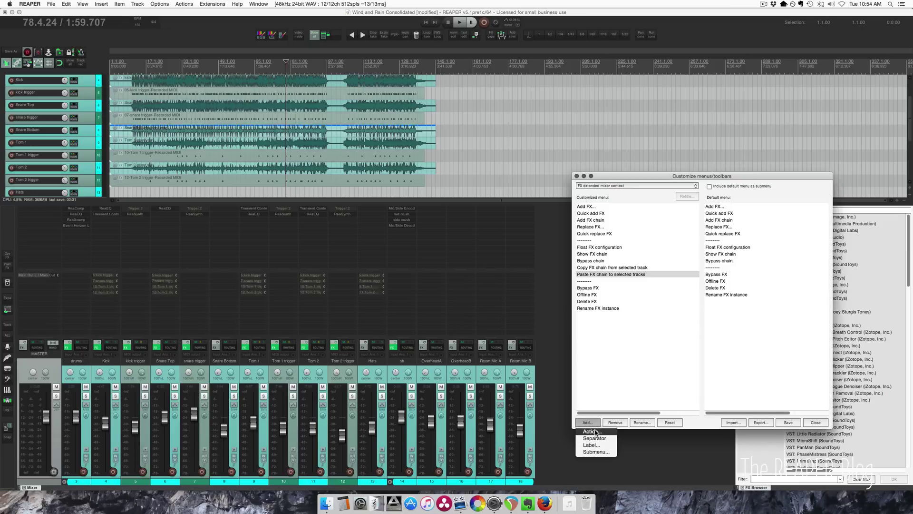
{"action": "left_click", "coordinate": [562, 422]}
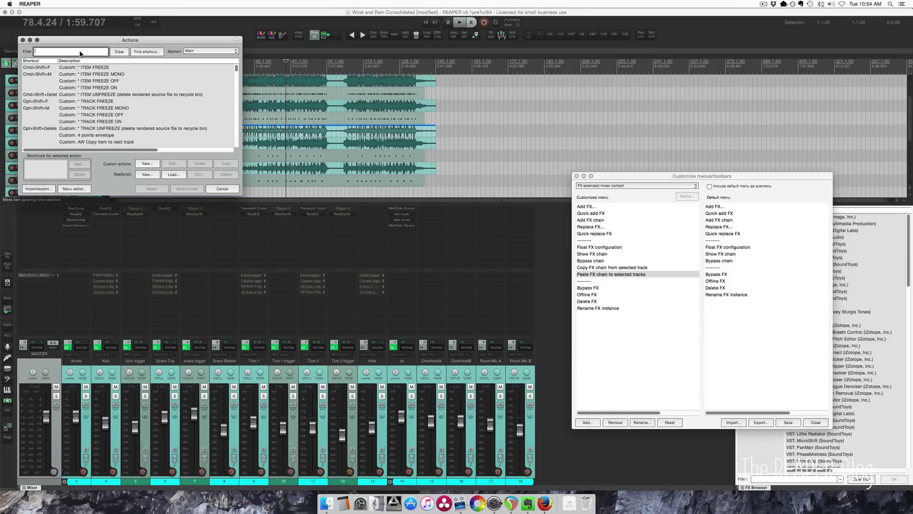
{"action": "type", "text": "copy fx"}
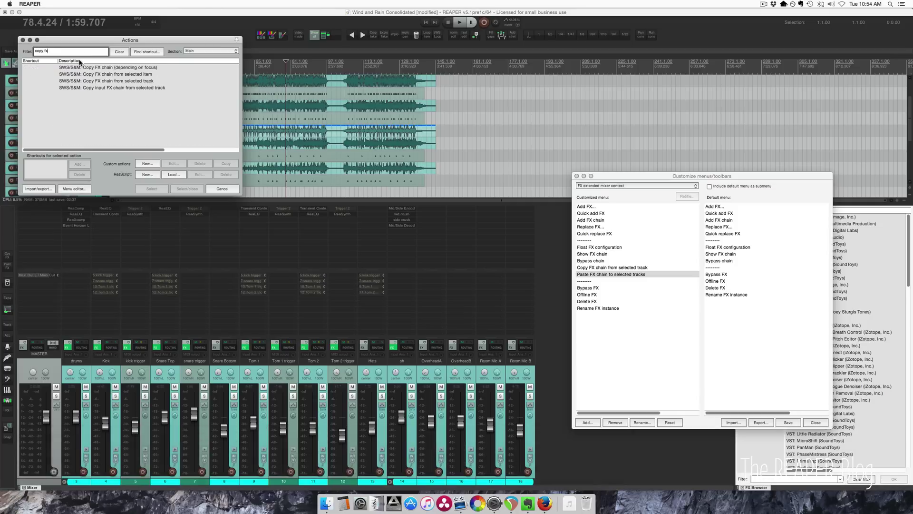
{"action": "left_click", "coordinate": [132, 88]}
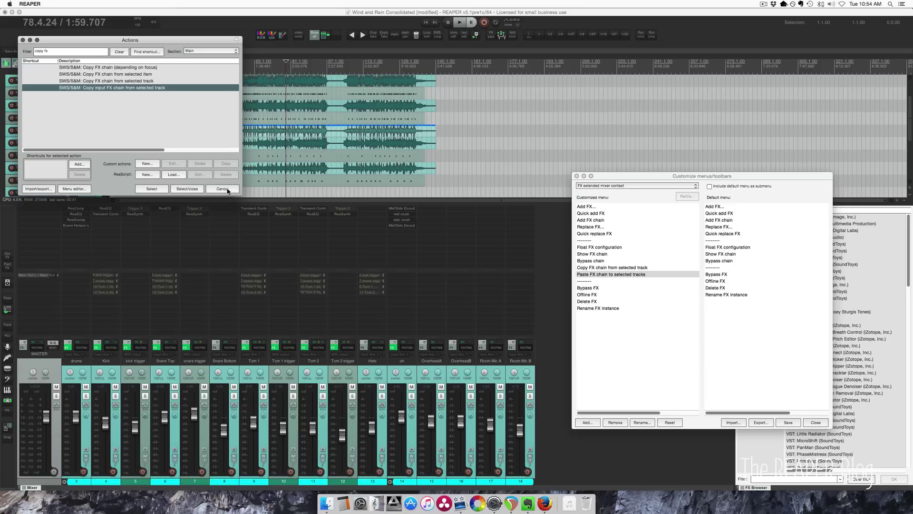
{"action": "left_click", "coordinate": [223, 189]}
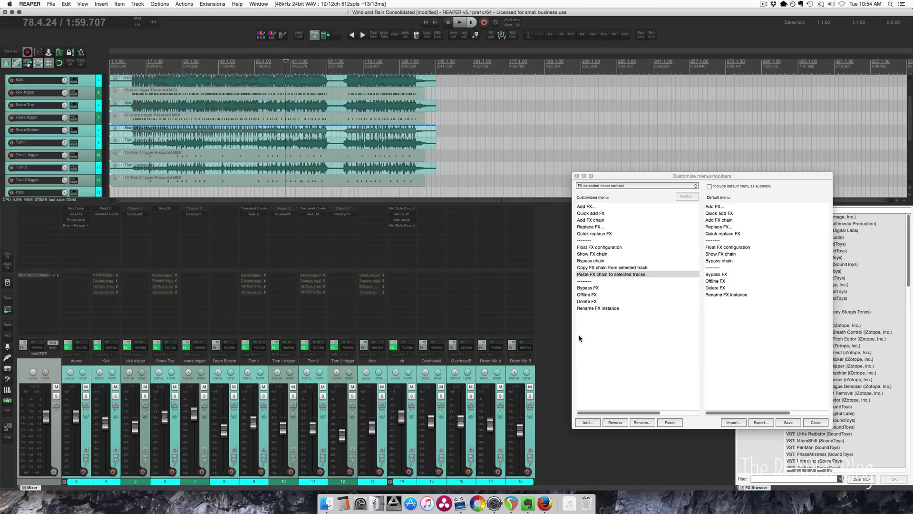
Copy the oh track's mid/side FX chain using Copy FX chain from selected track
{"action": "left_click", "coordinate": [599, 268]}
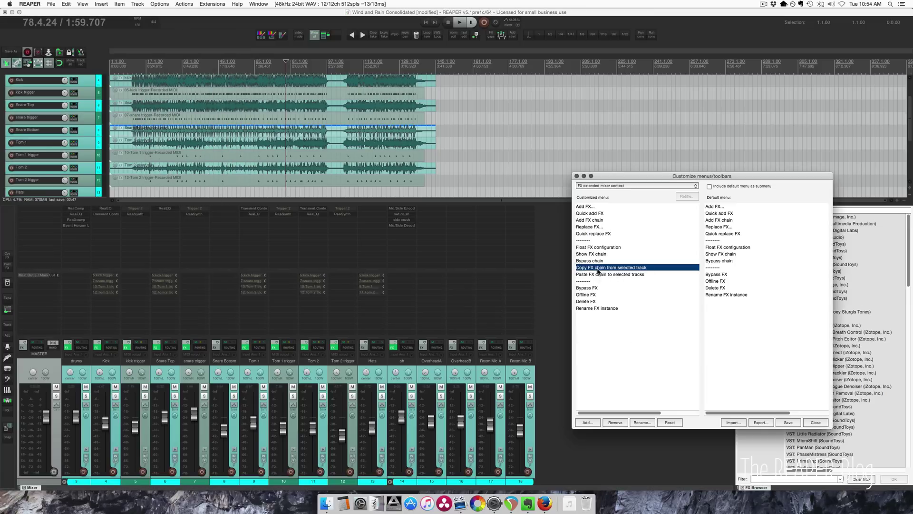
{"action": "left_click", "coordinate": [597, 275]}
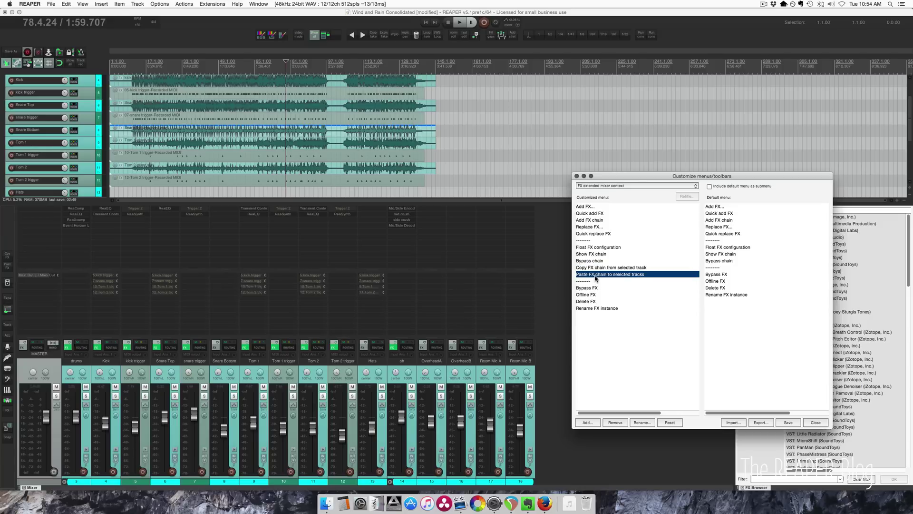
{"action": "left_click", "coordinate": [411, 364]}
{"action": "right_click", "coordinate": [400, 248]}
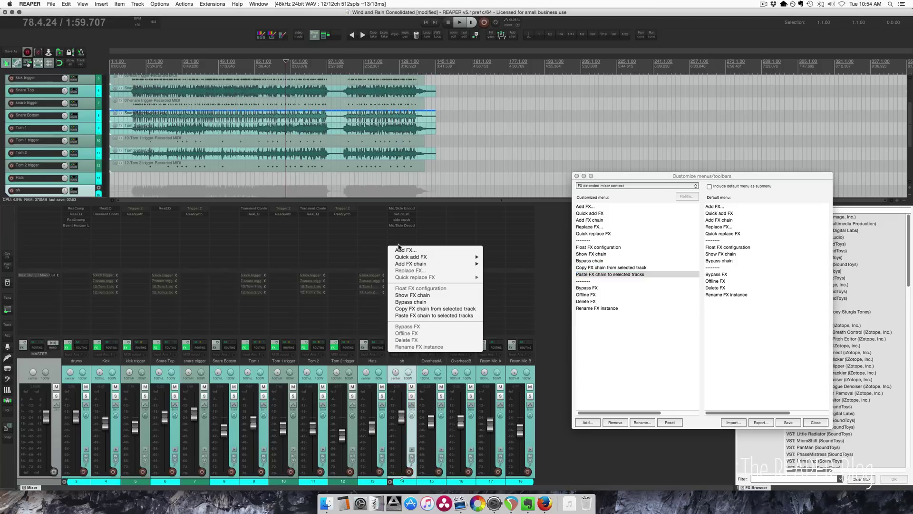
{"action": "left_click", "coordinate": [419, 309]}
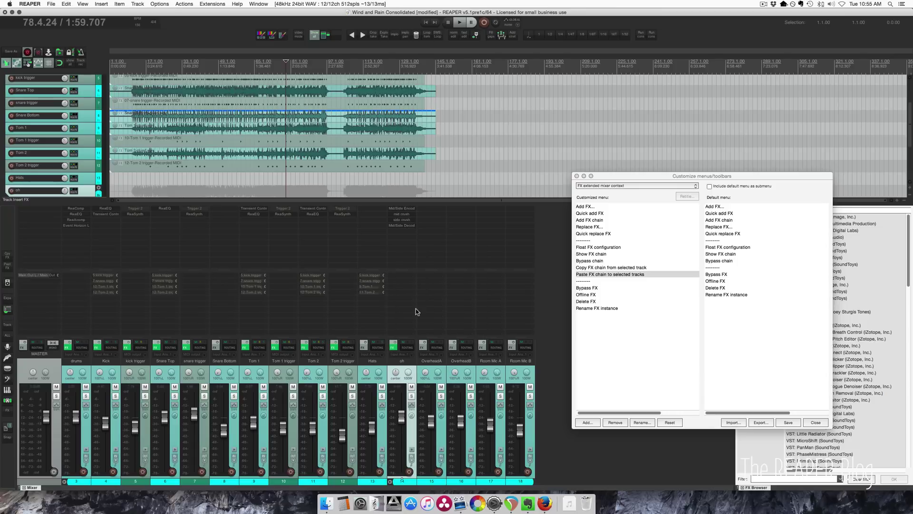
Paste the copied FX chain onto the Room Mic A track
{"action": "left_click", "coordinate": [493, 370]}
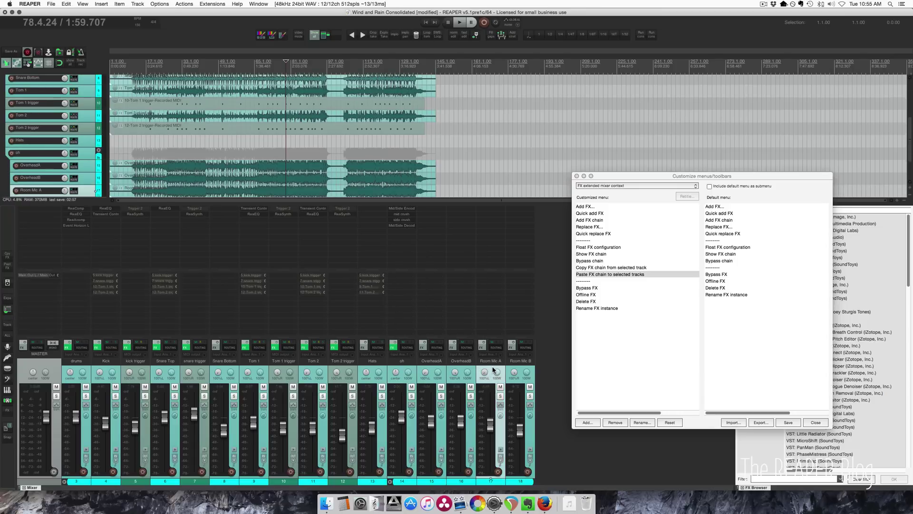
{"action": "right_click", "coordinate": [496, 270]}
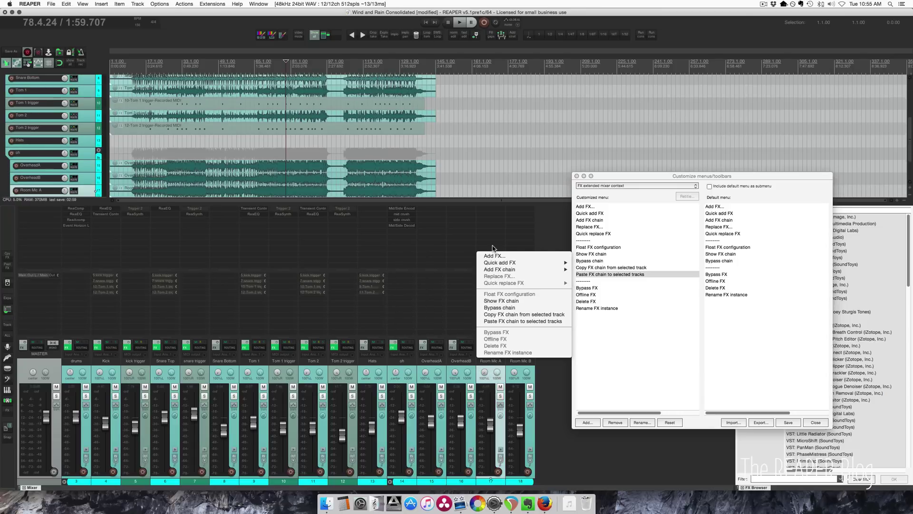
{"action": "left_click", "coordinate": [505, 322]}
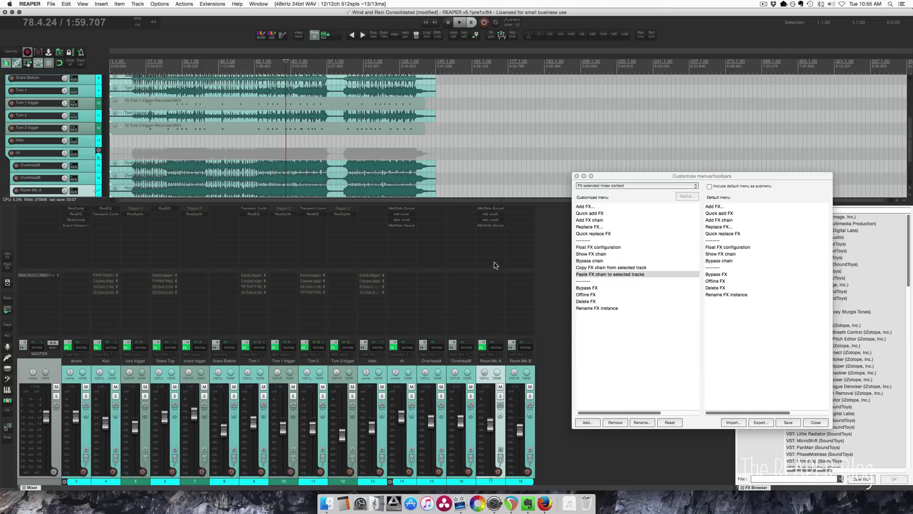
Undo the Room Mic A paste and put the oh FX chain on OverheadA instead
{"action": "key", "text": "super+z"}
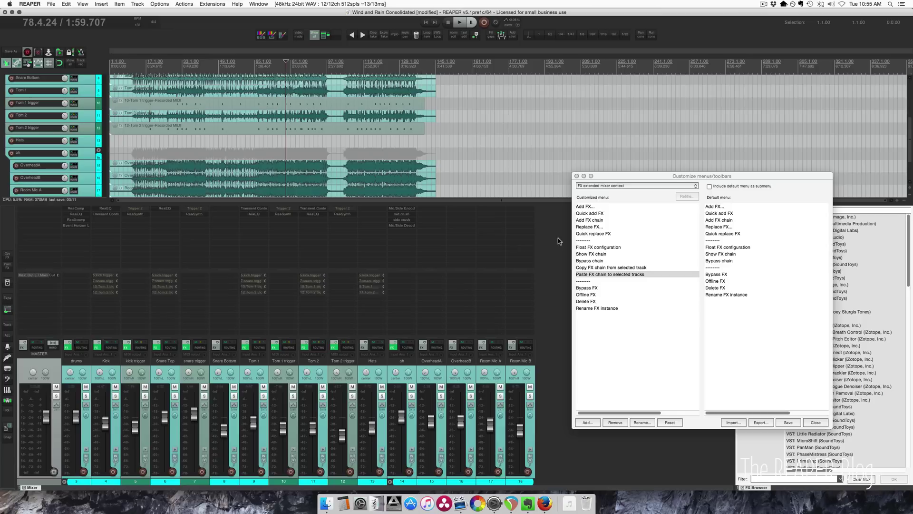
{"action": "left_click", "coordinate": [393, 356]}
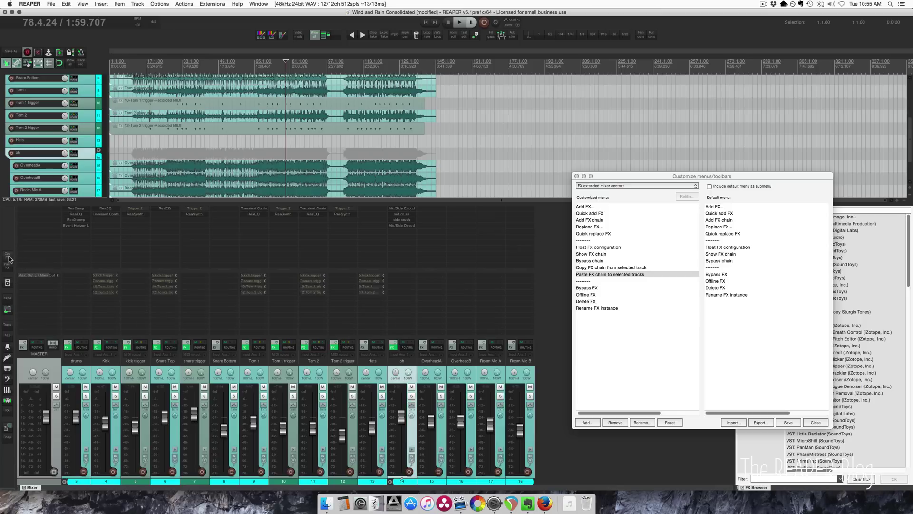
{"action": "left_click", "coordinate": [433, 363]}
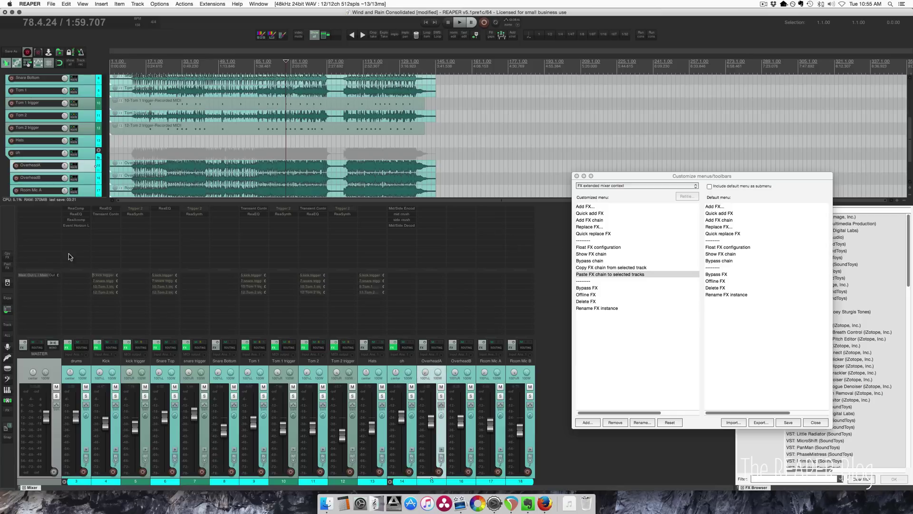
{"action": "left_click", "coordinate": [8, 265]}
Remove the pasted FX chain from OverheadA again
{"action": "right_click", "coordinate": [418, 239]}
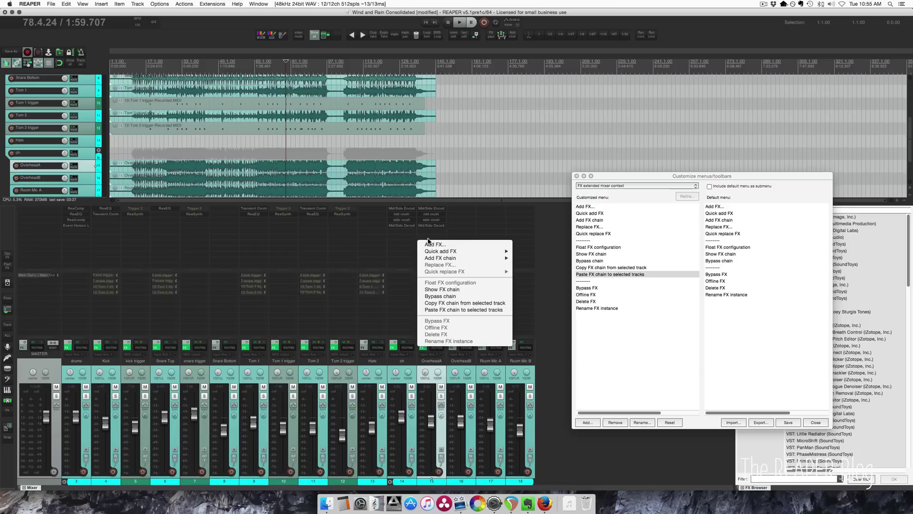
{"action": "left_click", "coordinate": [555, 222]}
{"action": "left_click", "coordinate": [424, 351], "text": "alt"}
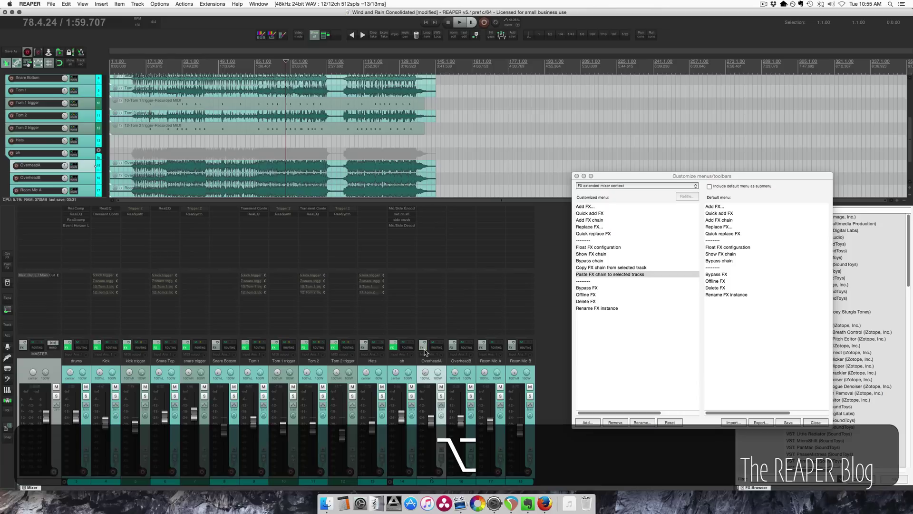
Switch the customization to the Sends extended mixer context and review its mute/unmute all sends entries
{"action": "left_click", "coordinate": [613, 189]}
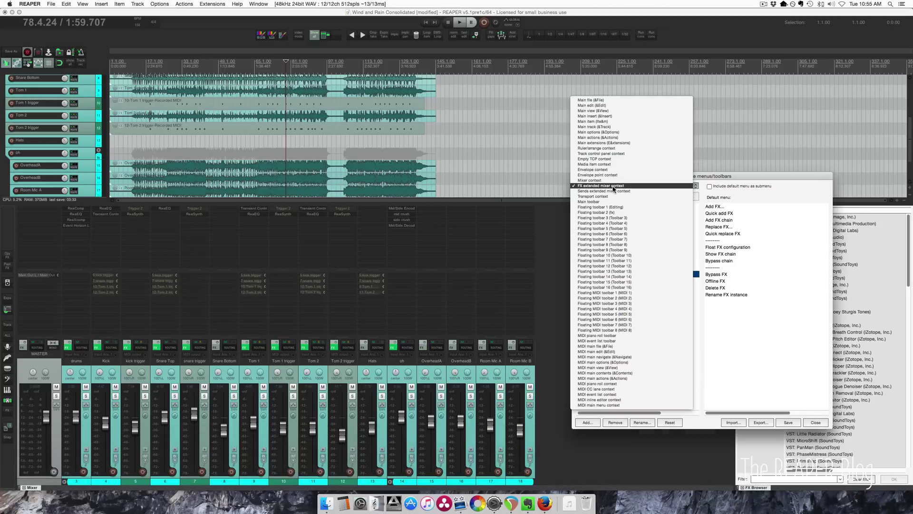
{"action": "left_click", "coordinate": [614, 191]}
{"action": "left_click_drag", "start_coordinate": [595, 178], "coordinate": [585, 172]}
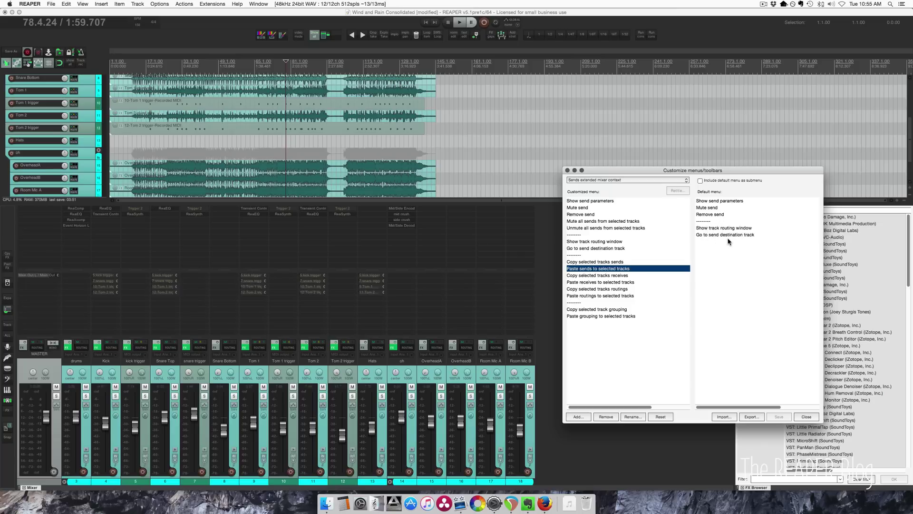
{"action": "left_click", "coordinate": [596, 221]}
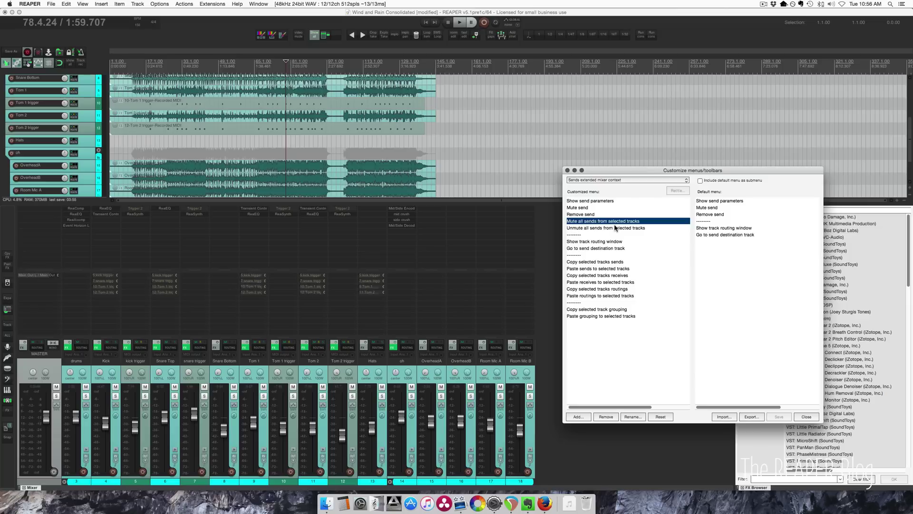
{"action": "left_click", "coordinate": [580, 229]}
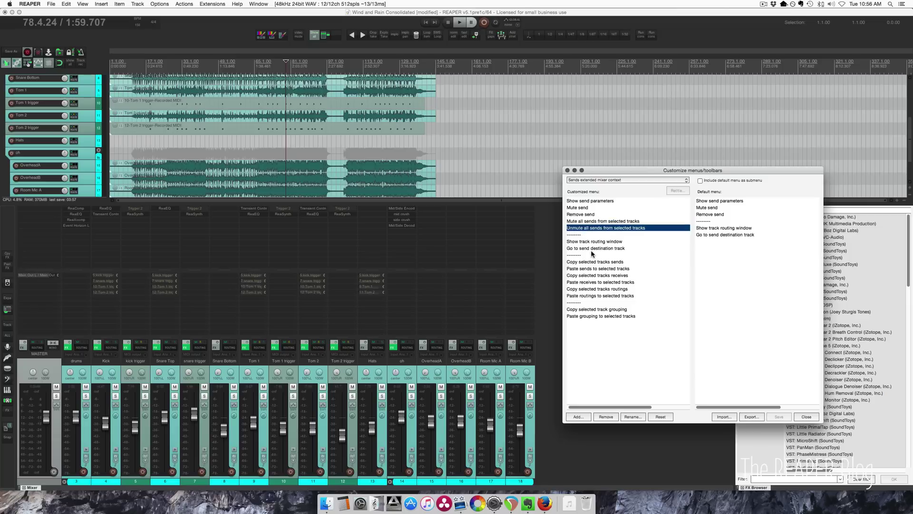
Unmute all of the Hats track's sends, then mute them all again
{"action": "left_click", "coordinate": [381, 363]}
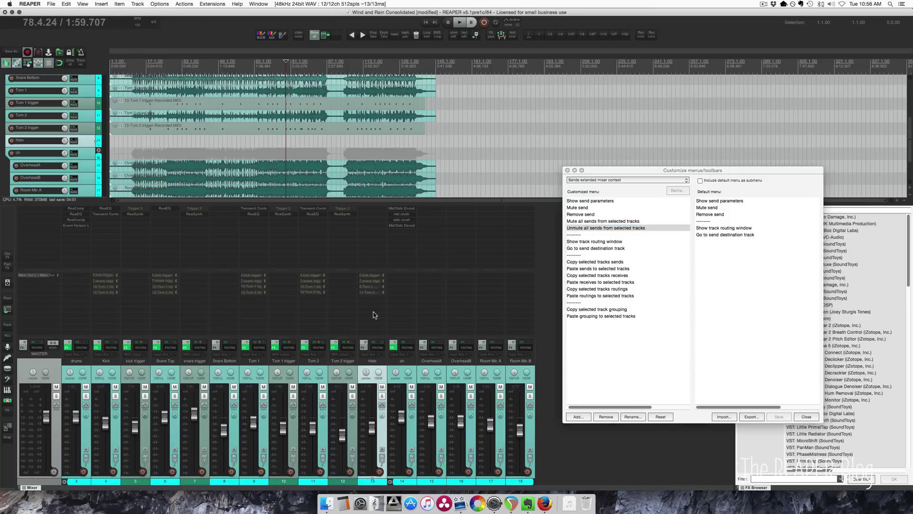
{"action": "right_click", "coordinate": [375, 310]}
{"action": "left_click", "coordinate": [385, 351]}
{"action": "right_click", "coordinate": [375, 314]}
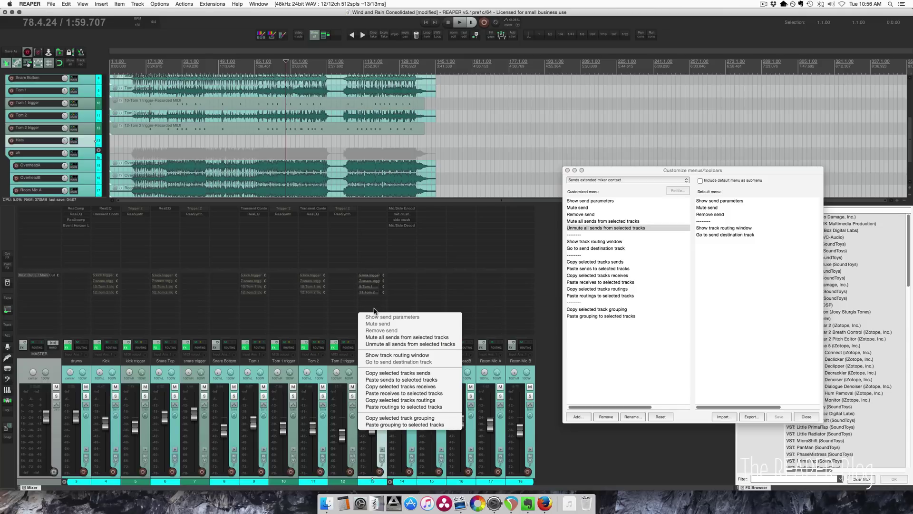
{"action": "left_click", "coordinate": [389, 338]}
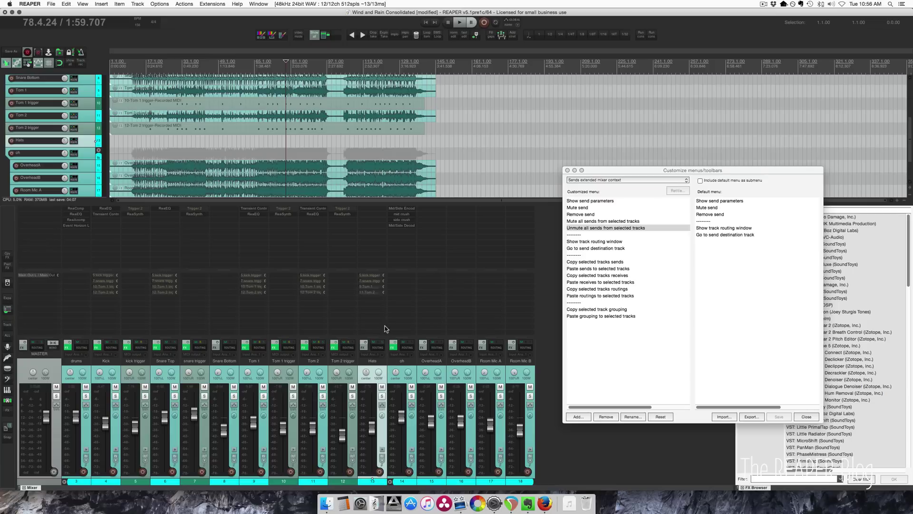
{"action": "left_click", "coordinate": [598, 262]}
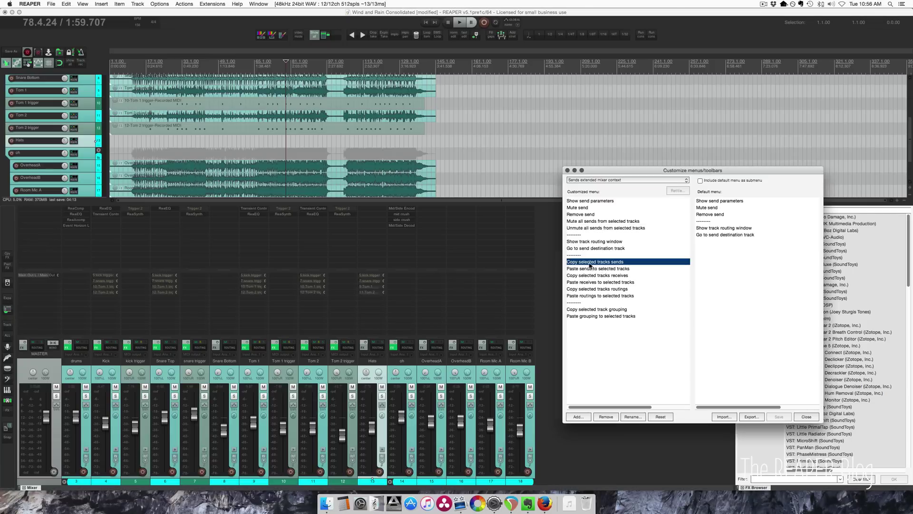
{"action": "left_click", "coordinate": [603, 270]}
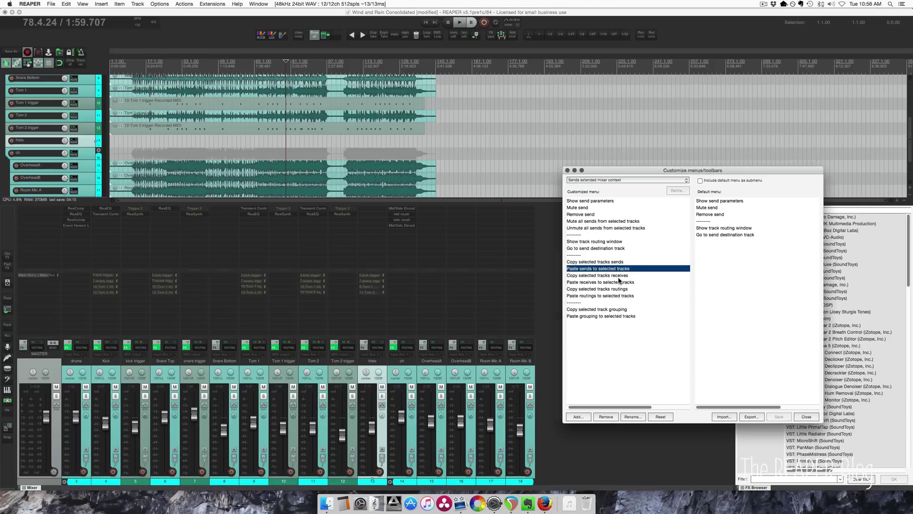
{"action": "left_click", "coordinate": [621, 276]}
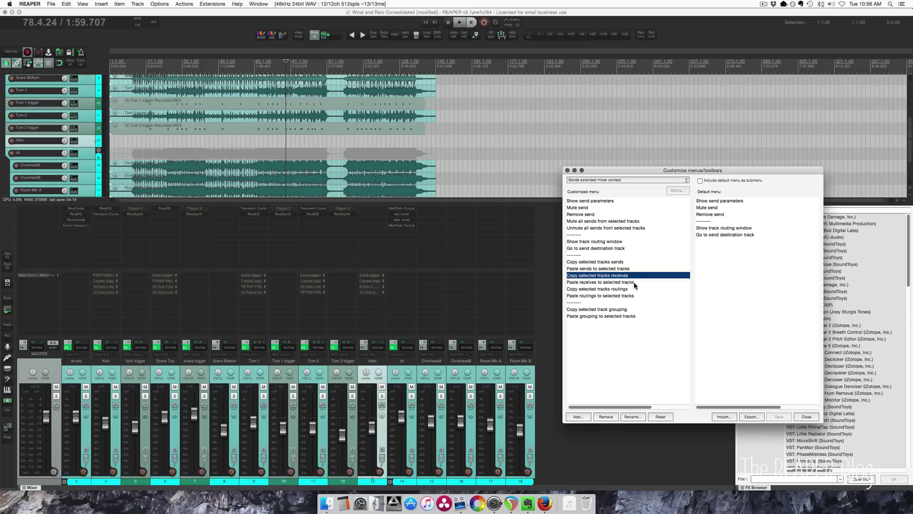
{"action": "left_click", "coordinate": [634, 283]}
{"action": "left_click", "coordinate": [622, 290]}
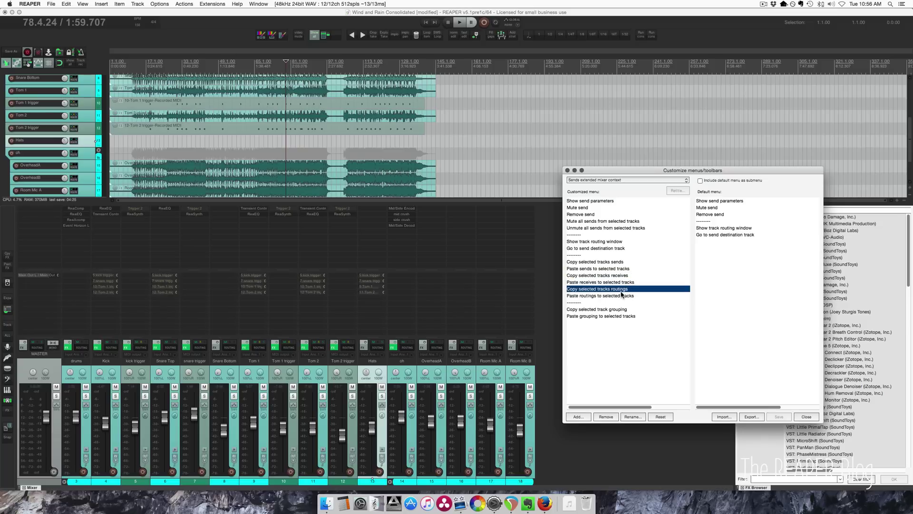
{"action": "left_click", "coordinate": [603, 310]}
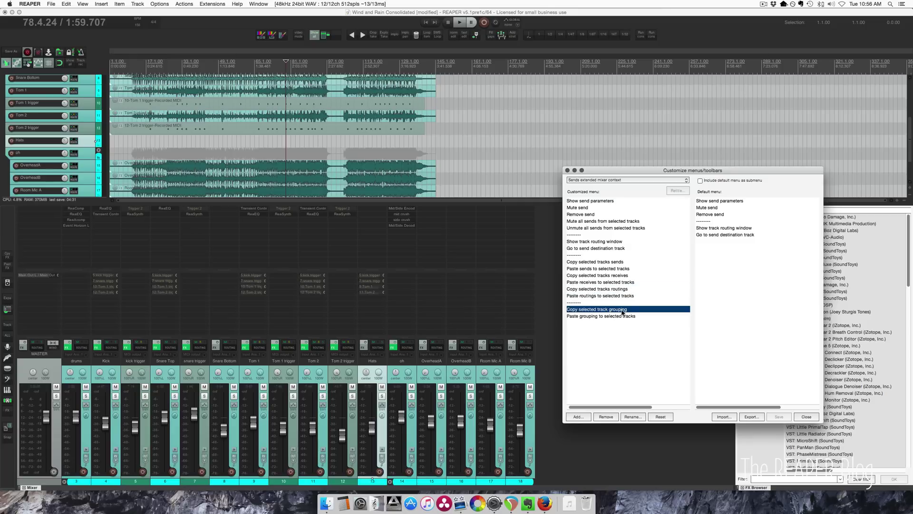
{"action": "left_click", "coordinate": [600, 317]}
{"action": "left_click", "coordinate": [548, 321]}
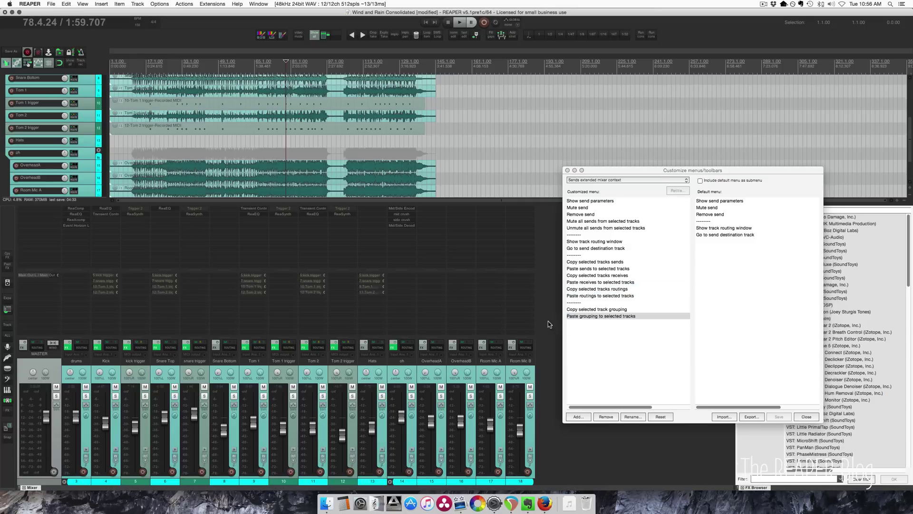
Copy the Hats track's sends and paste them onto the oh track
{"action": "right_click", "coordinate": [370, 310]}
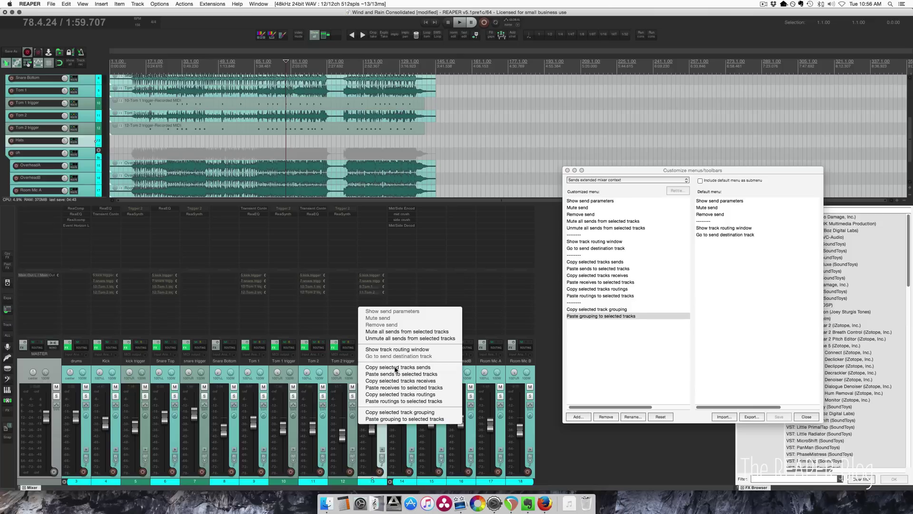
{"action": "left_click", "coordinate": [408, 367]}
{"action": "left_click", "coordinate": [409, 363]}
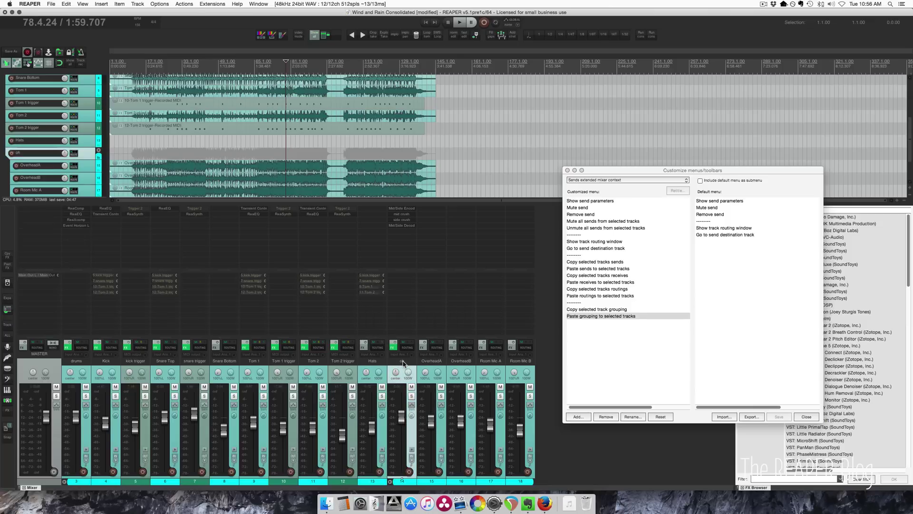
{"action": "right_click", "coordinate": [408, 308]}
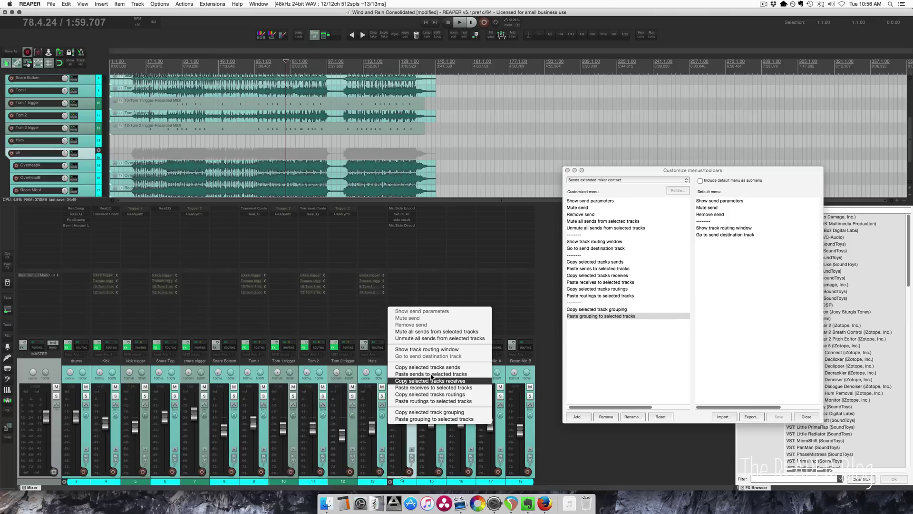
{"action": "left_click", "coordinate": [432, 375]}
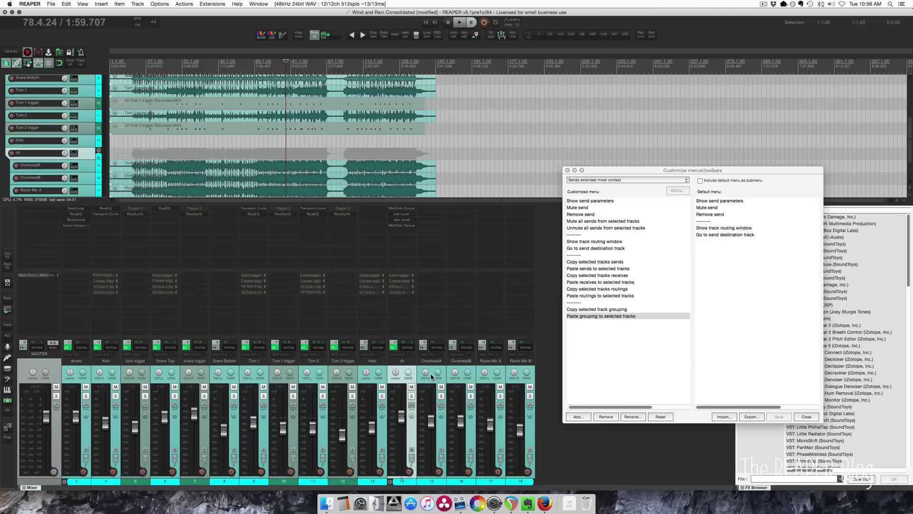
Review the copy routings and copy track grouping entries in the customized sends menu
{"action": "left_click", "coordinate": [620, 289]}
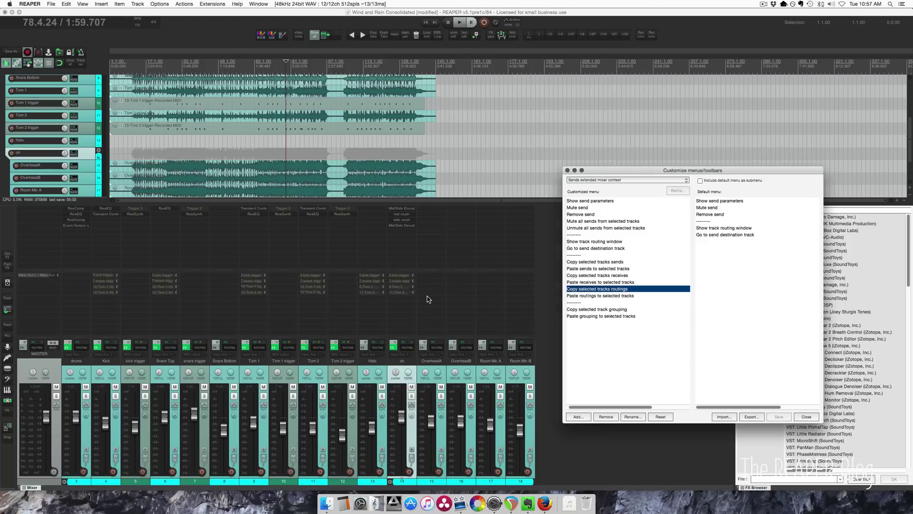
{"action": "left_click", "coordinate": [662, 310]}
{"action": "left_click", "coordinate": [496, 364]}
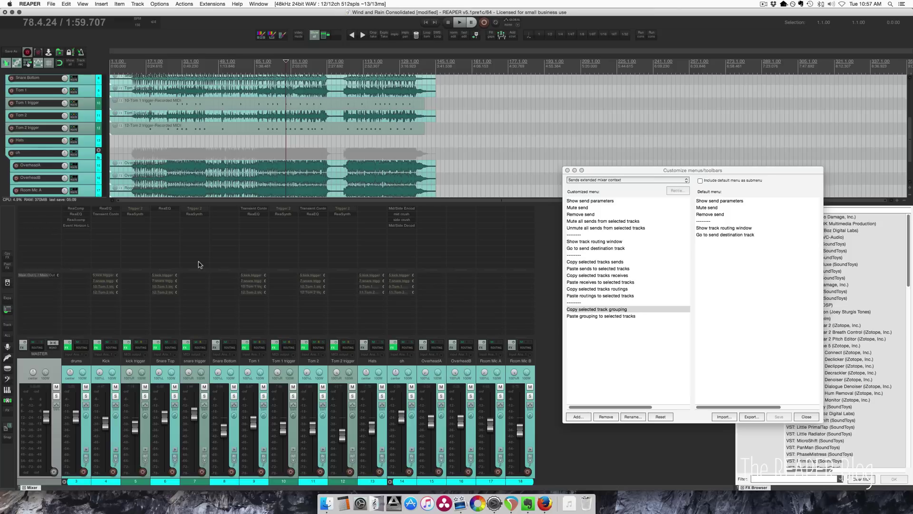
{"action": "left_click", "coordinate": [94, 5]}
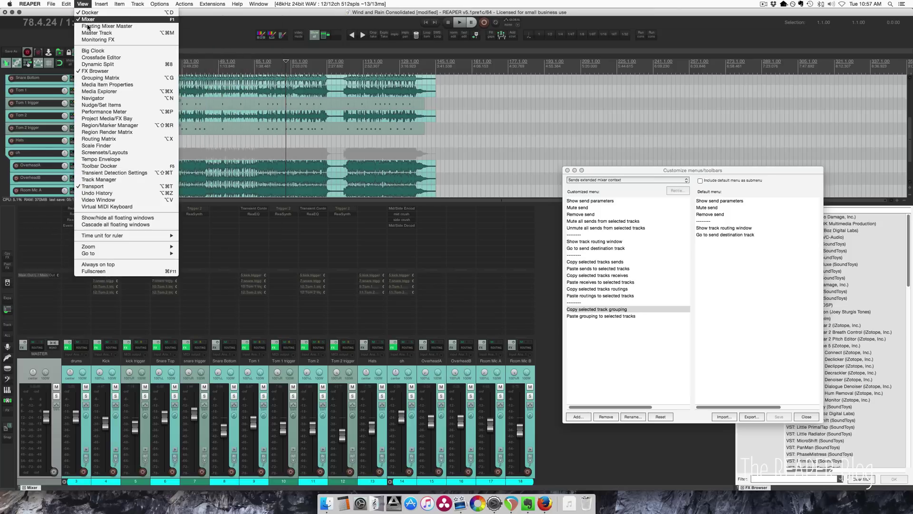
Open the Grouping Matrix, assign Kick to Group 1, move the matrix aside, and select Kick
{"action": "left_click", "coordinate": [125, 113]}
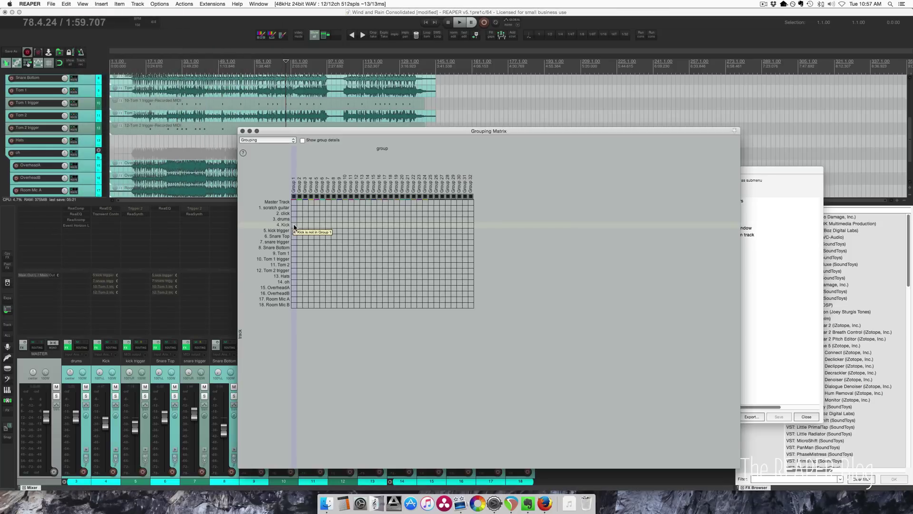
{"action": "left_click", "coordinate": [294, 226]}
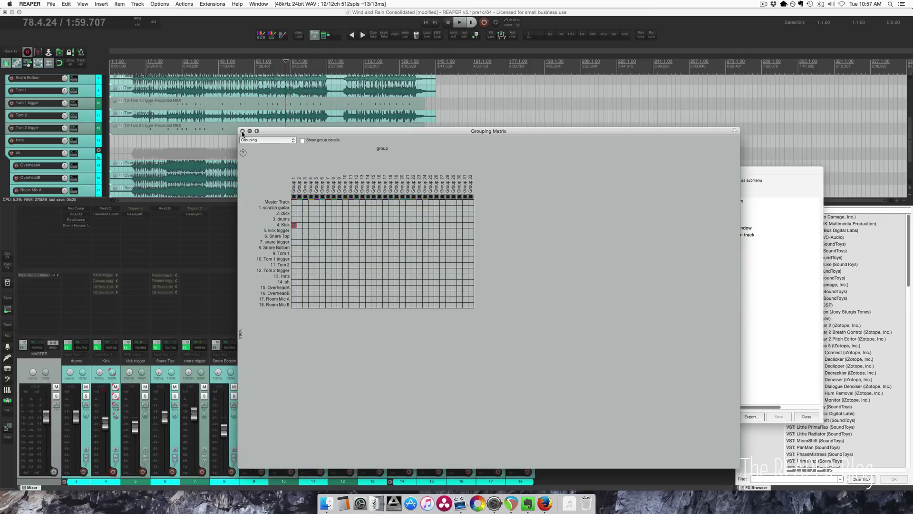
{"action": "left_click_drag", "start_coordinate": [279, 131], "coordinate": [527, 129]}
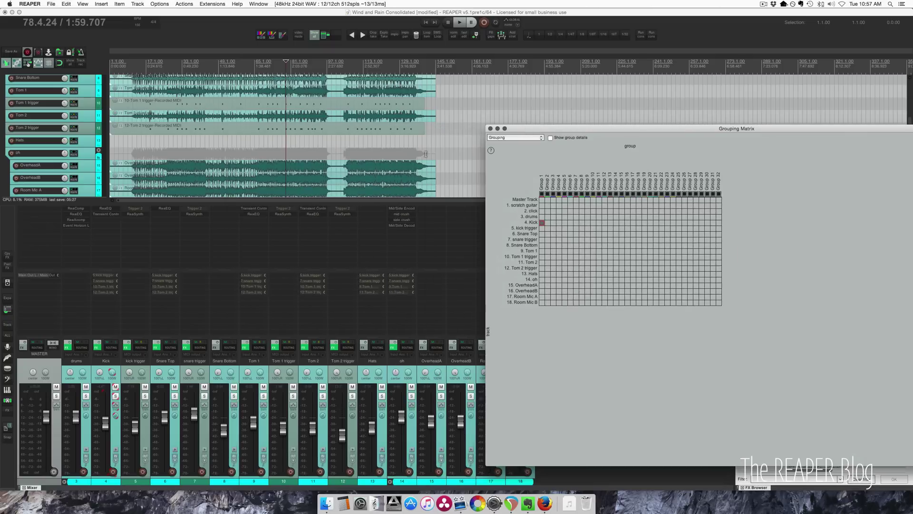
{"action": "left_click", "coordinate": [114, 371]}
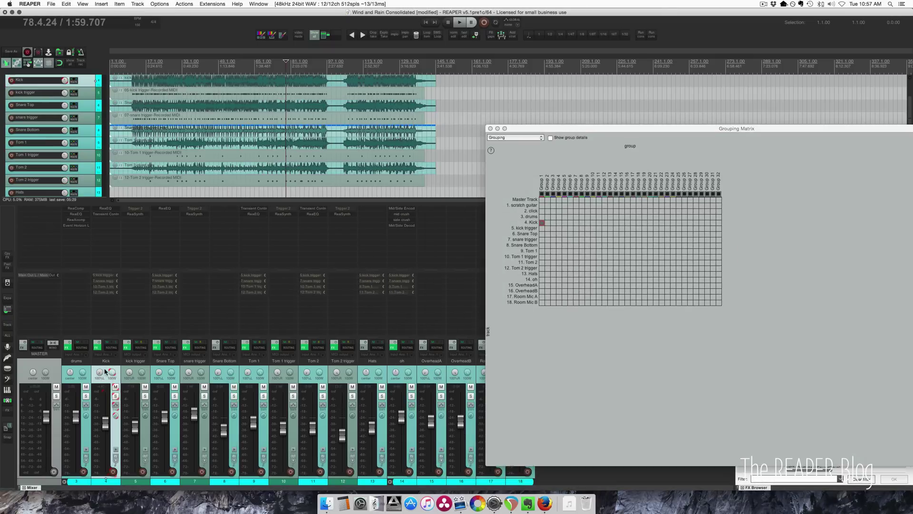
Copy Kick's grouping and paste it onto kick trigger through Room Mic B, excluding oh
{"action": "right_click", "coordinate": [113, 322]}
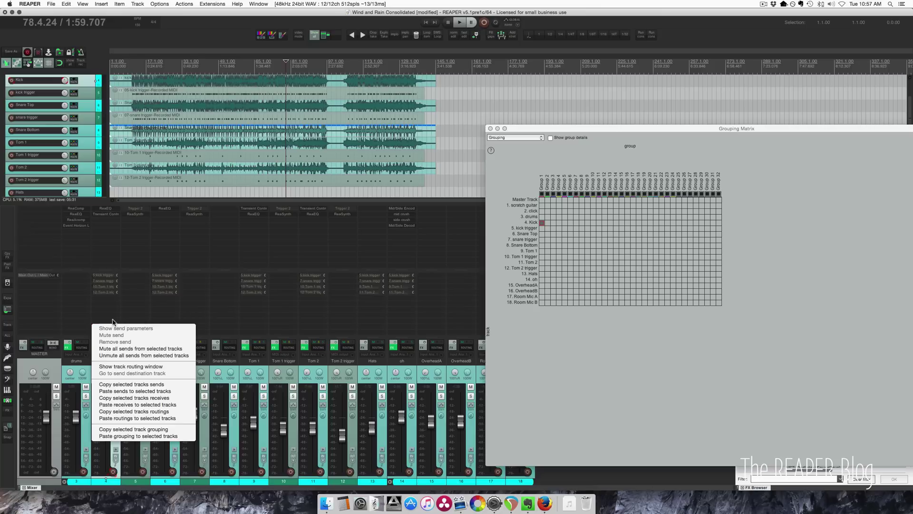
{"action": "left_click", "coordinate": [139, 429]}
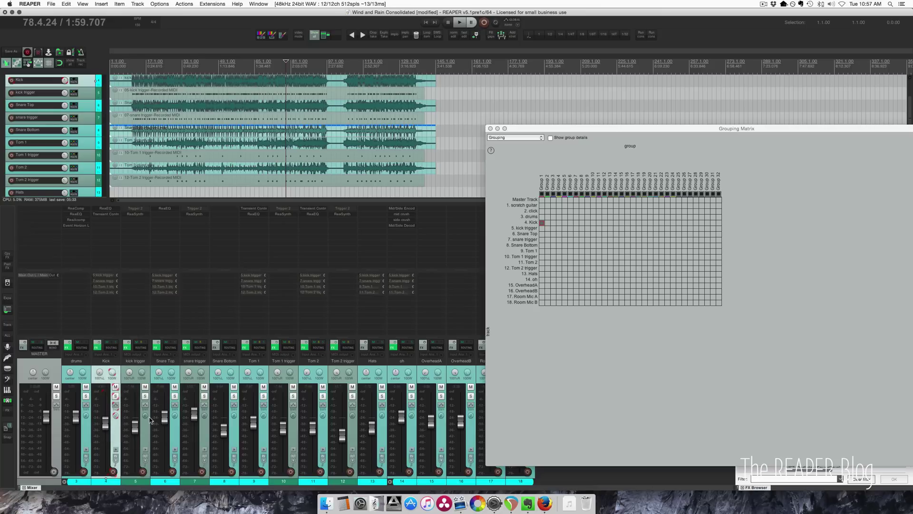
{"action": "left_click", "coordinate": [144, 364]}
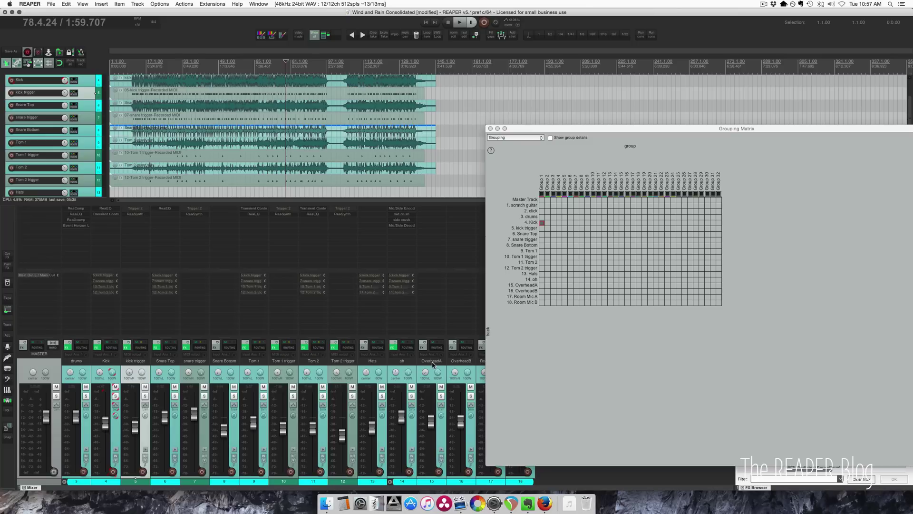
{"action": "left_click", "coordinate": [526, 364], "text": "shift"}
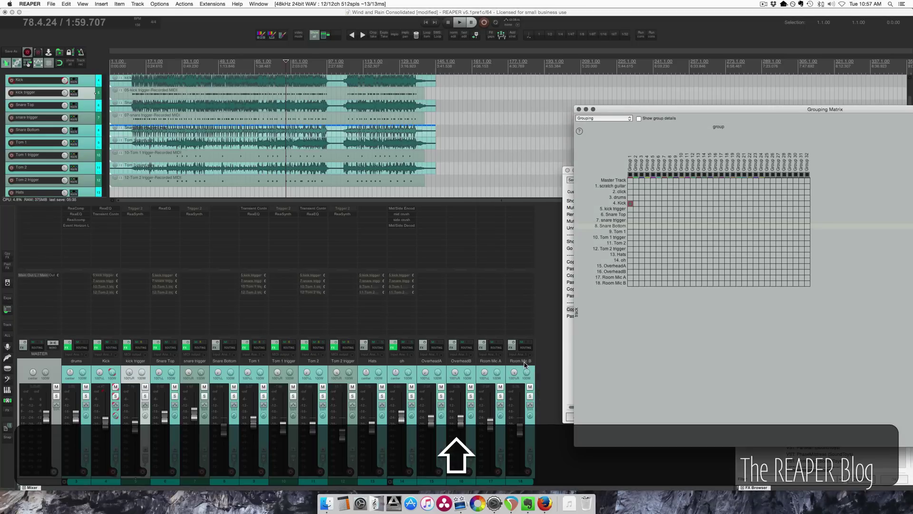
{"action": "left_click", "coordinate": [406, 363], "text": "super"}
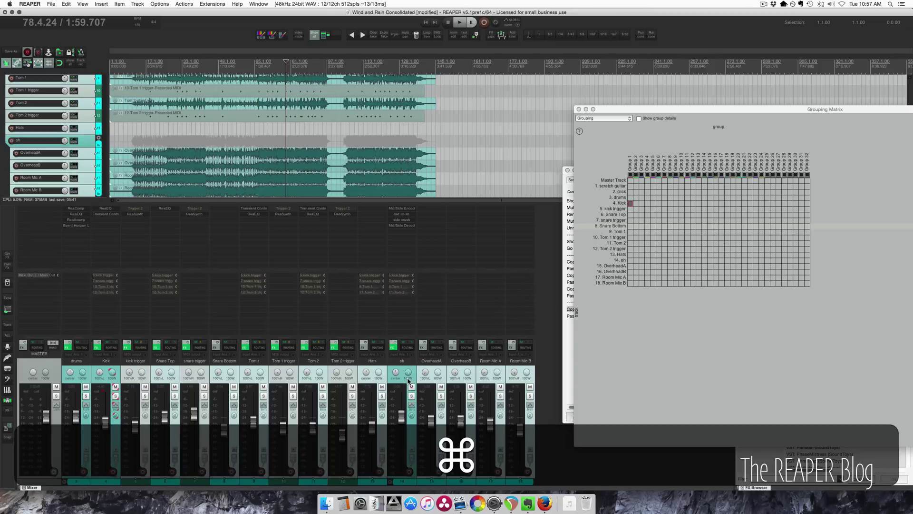
{"action": "right_click", "coordinate": [453, 312]}
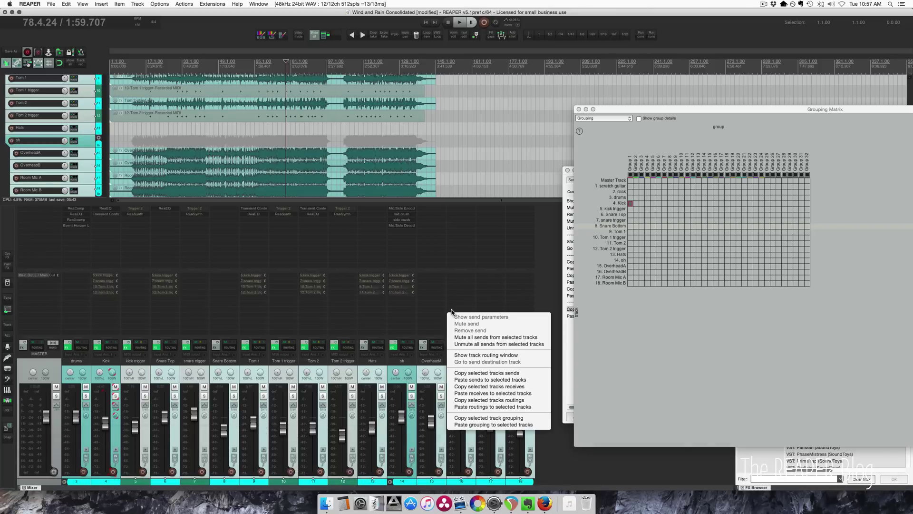
{"action": "left_click", "coordinate": [485, 425]}
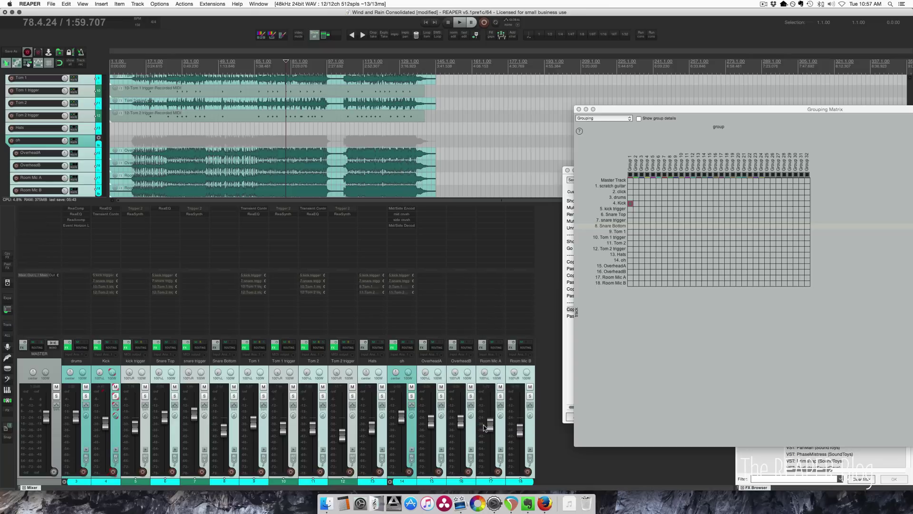